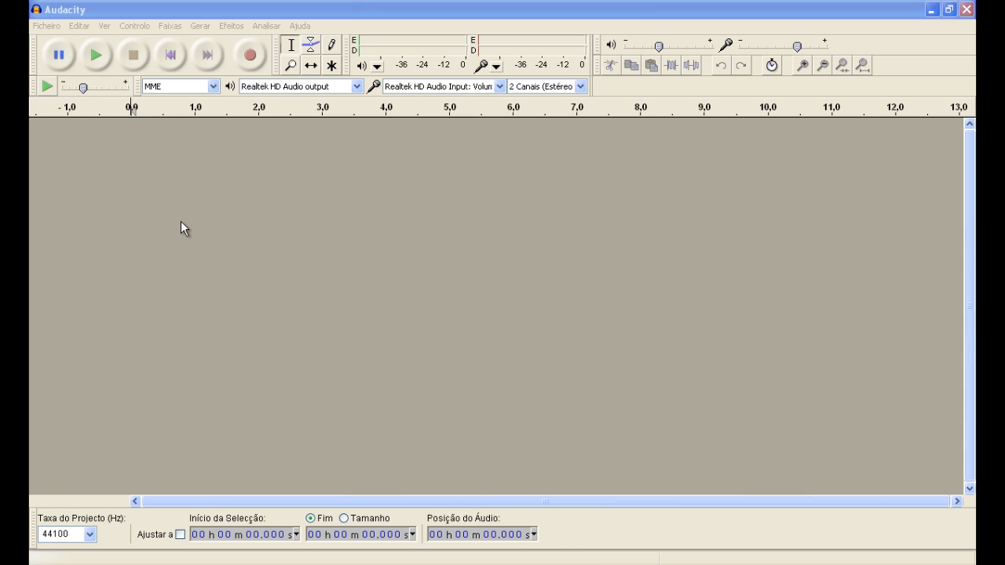
click(34, 9)
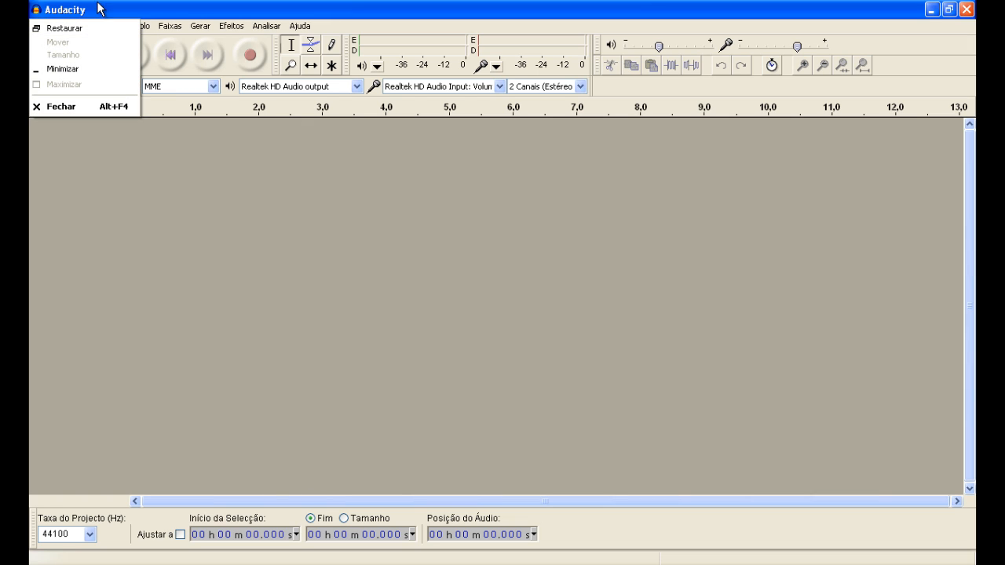
click(325, 2)
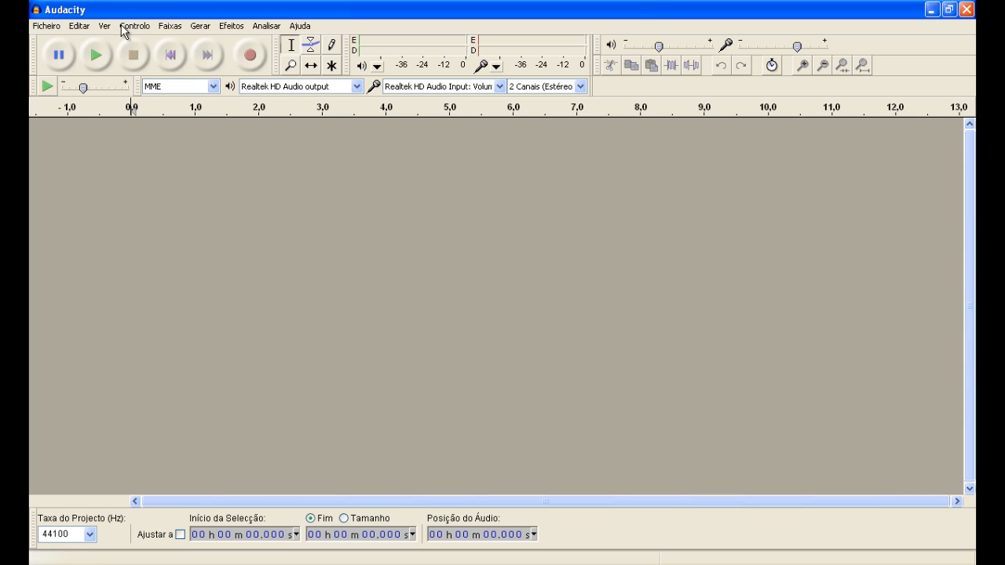
Step: Import the audio file primeiraTarefaTICII.mp3 from the TICII folder into the empty project
click(47, 26)
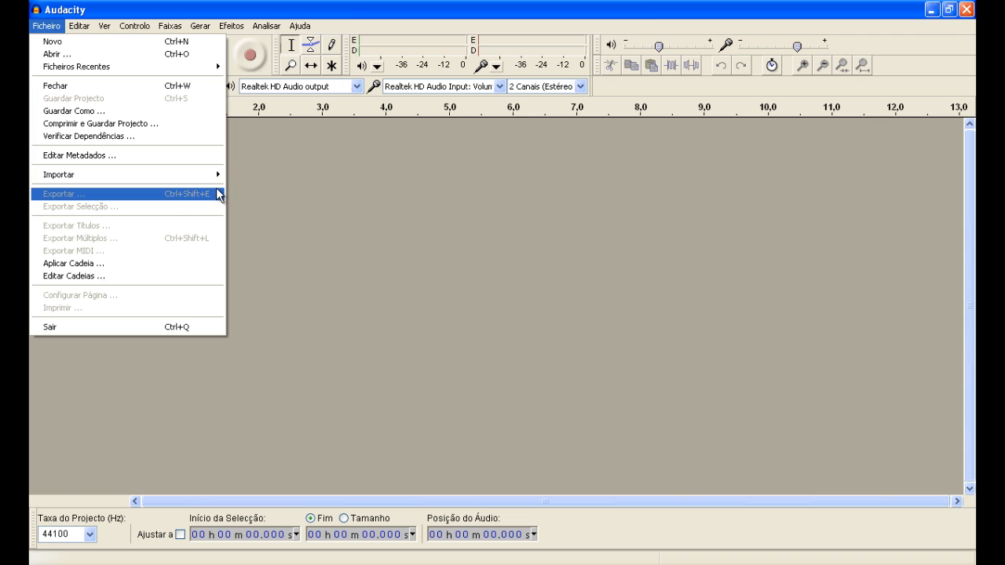
mouse_move(218, 185)
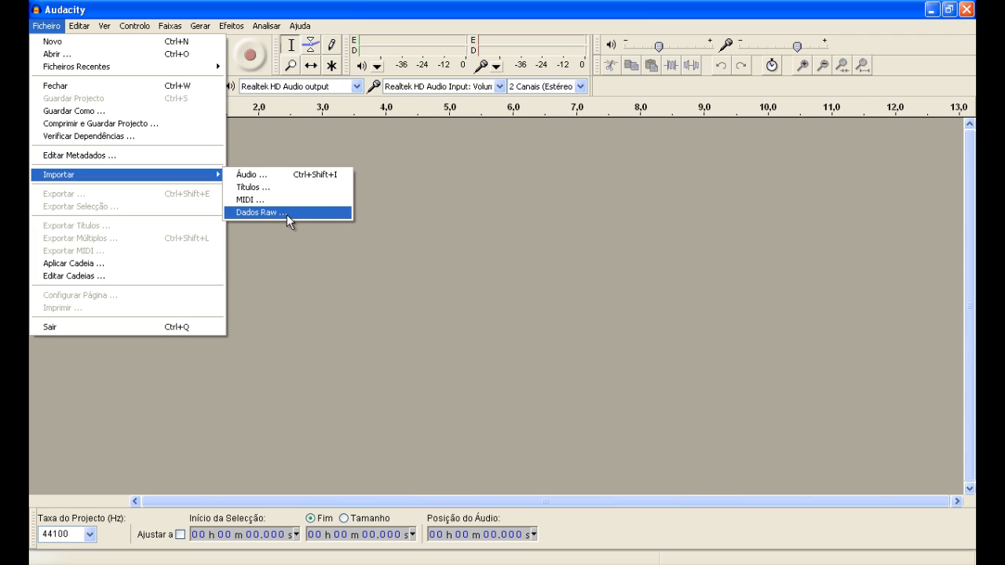
click(269, 177)
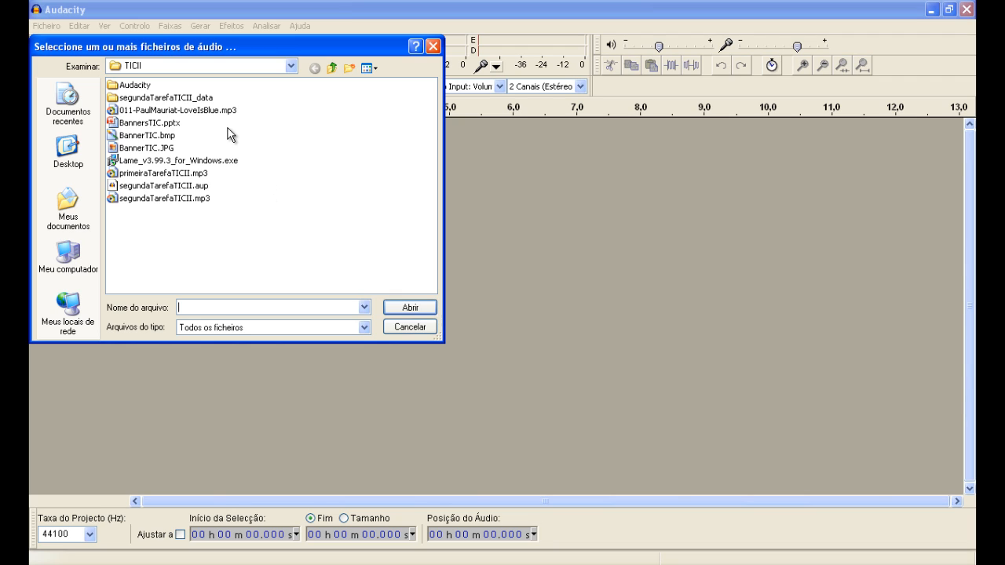
click(194, 174)
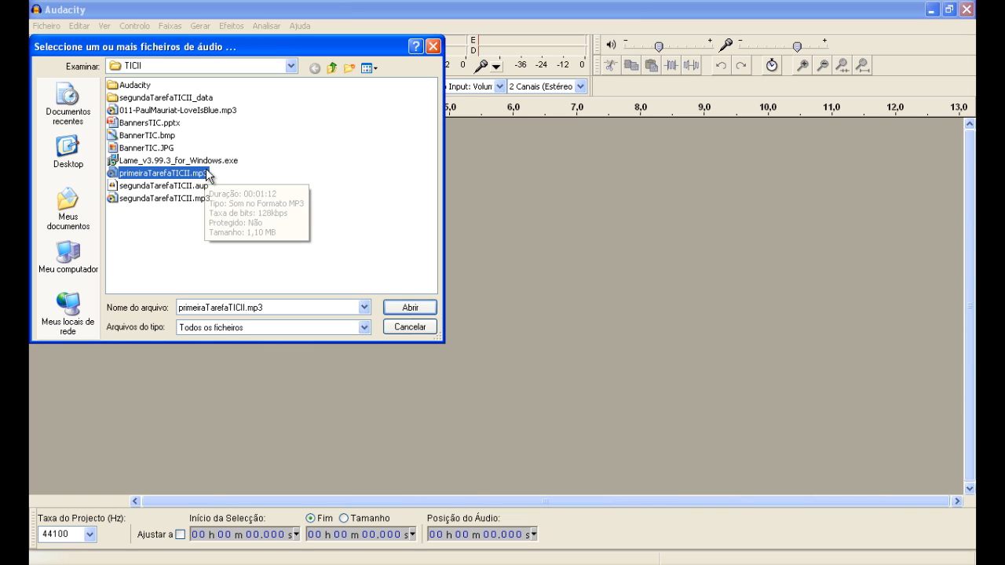
click(393, 311)
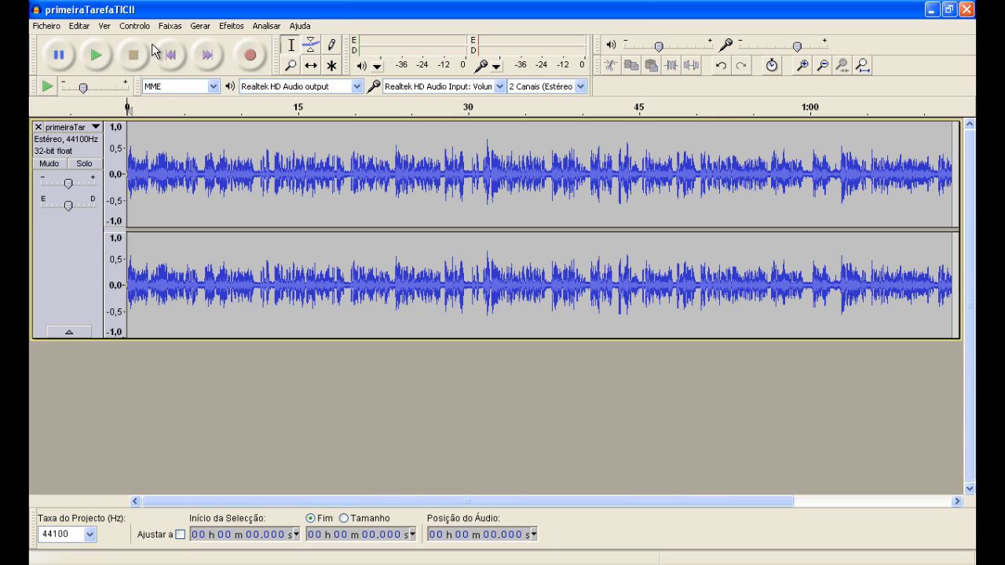
Step: Import 011-PaulMauriat-LoveIsBlue.mp3 from the TICII folder as a second audio track
click(62, 26)
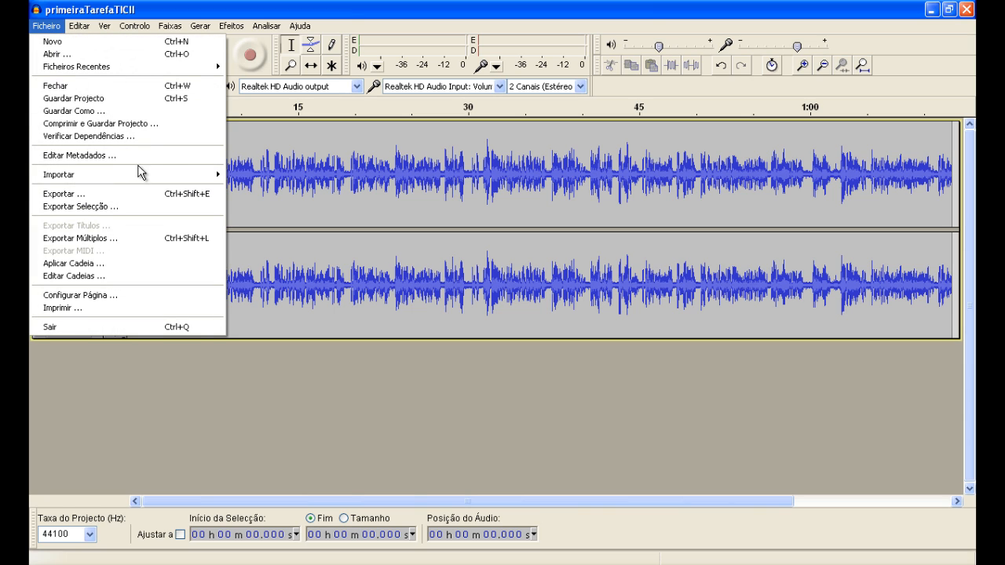
mouse_move(195, 174)
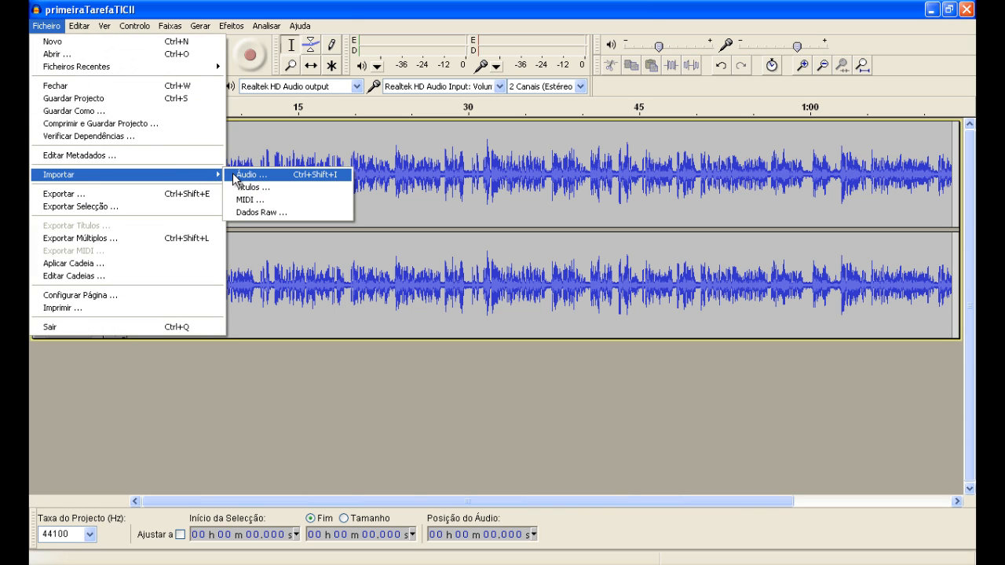
click(232, 174)
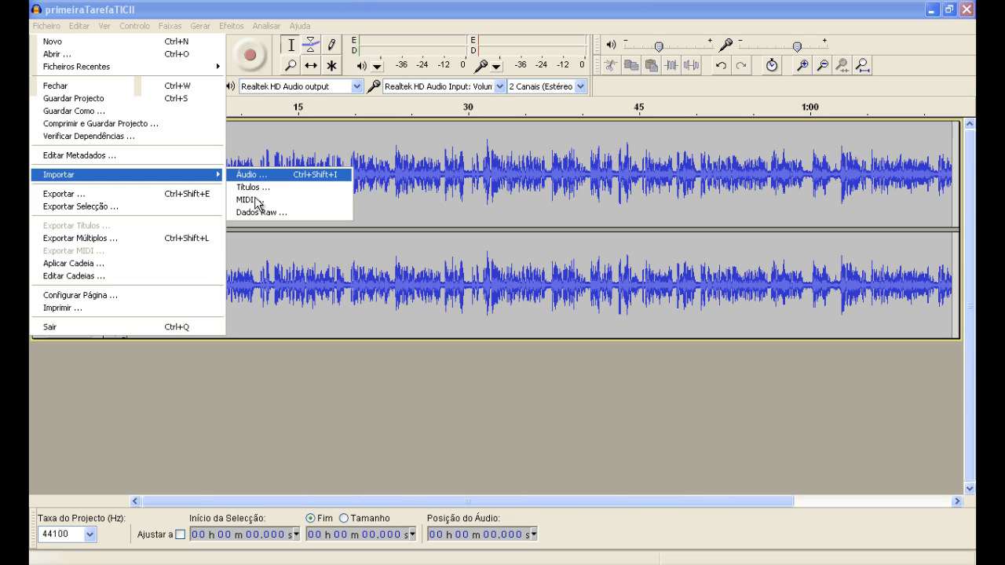
key(Return)
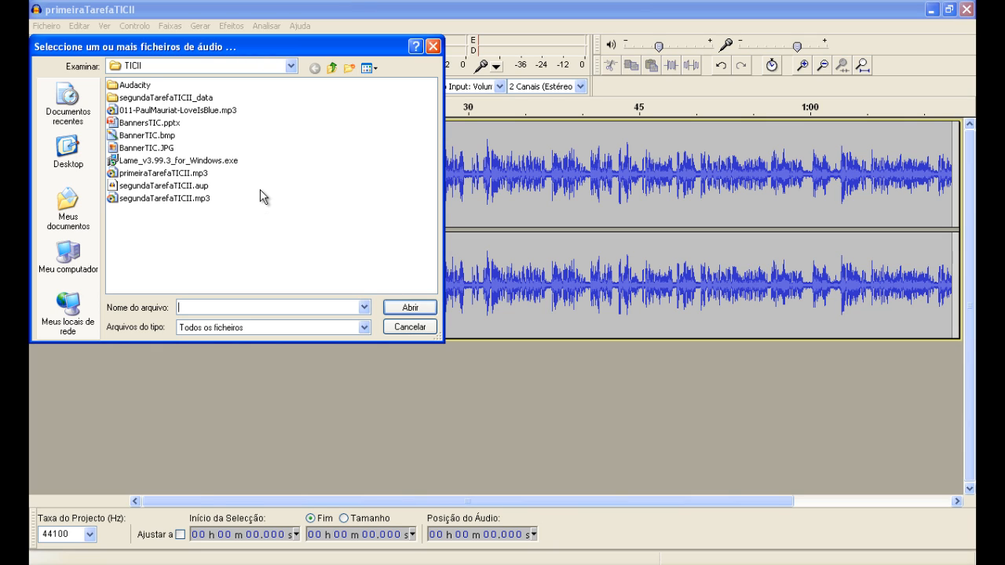
click(224, 112)
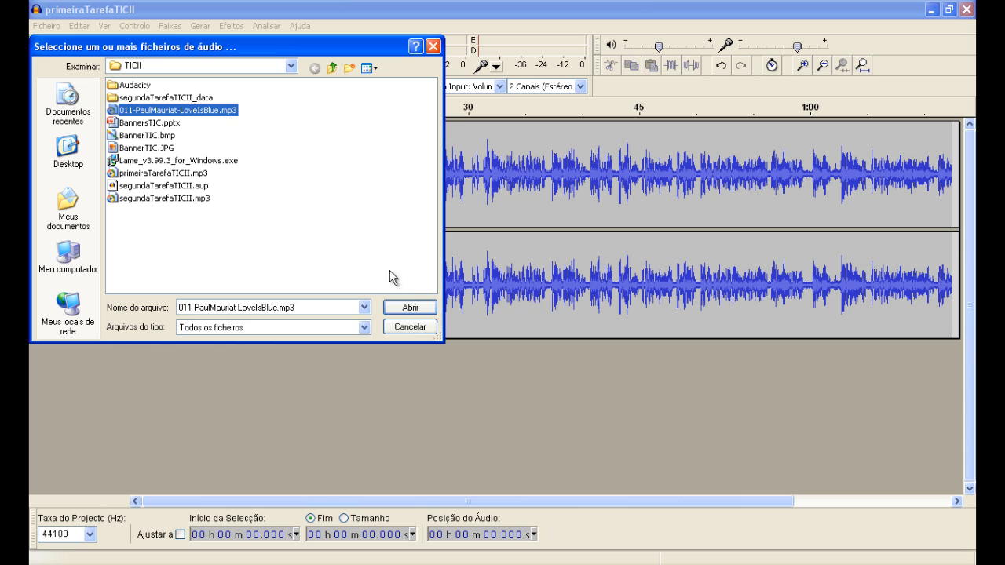
click(422, 307)
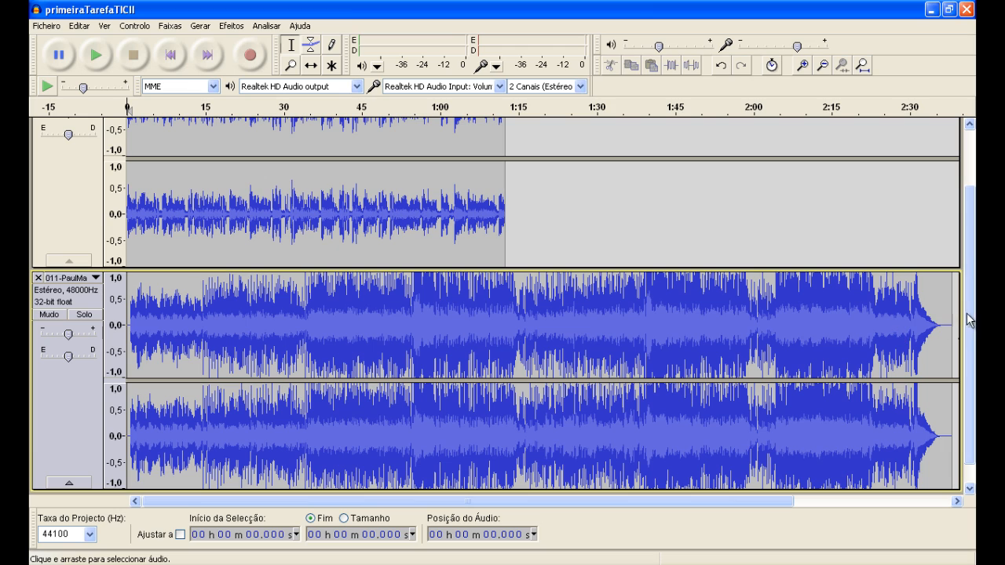
Step: Shift the music track about 1 second earlier in time and the primeiraTarefaTICII track about 1 second later
drag(971, 314, 970, 247)
click(939, 354)
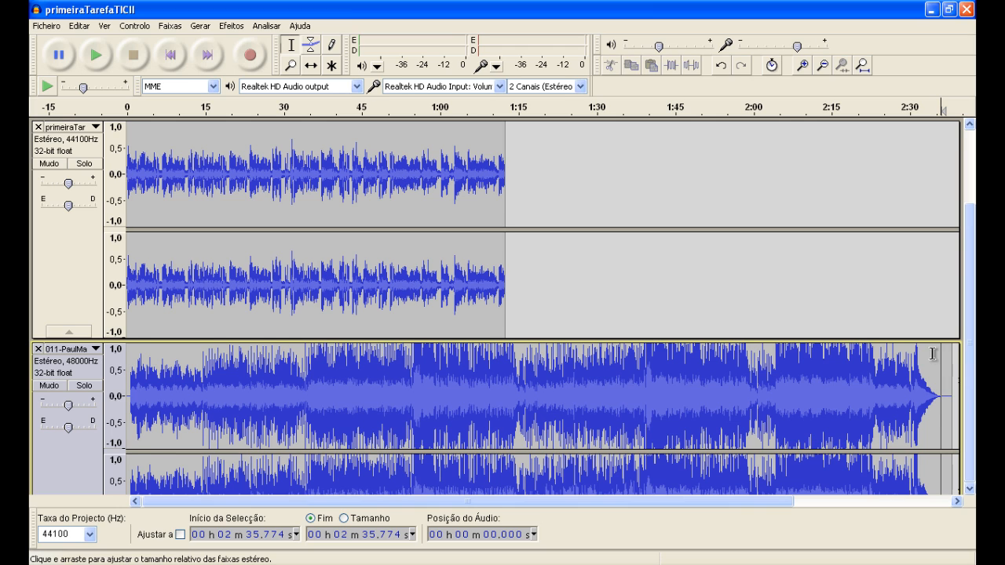
scroll(933, 355, down, 3)
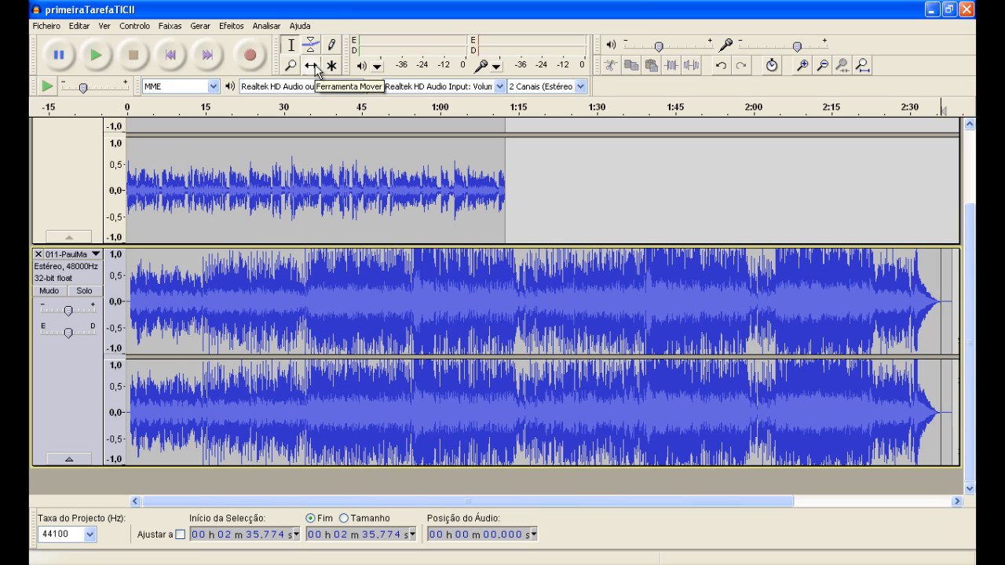
click(314, 69)
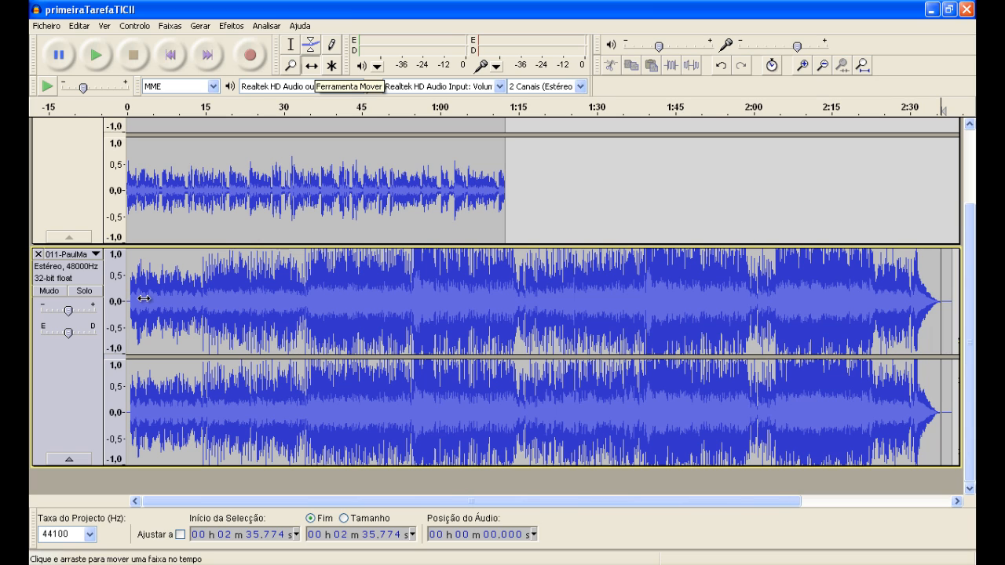
drag(201, 277, 197, 276)
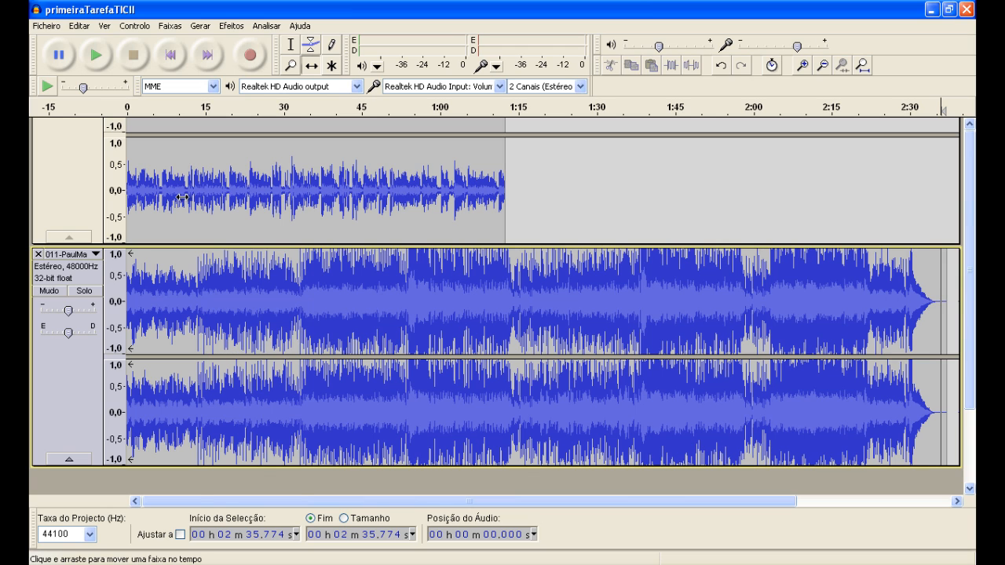
scroll(182, 197, up, 3)
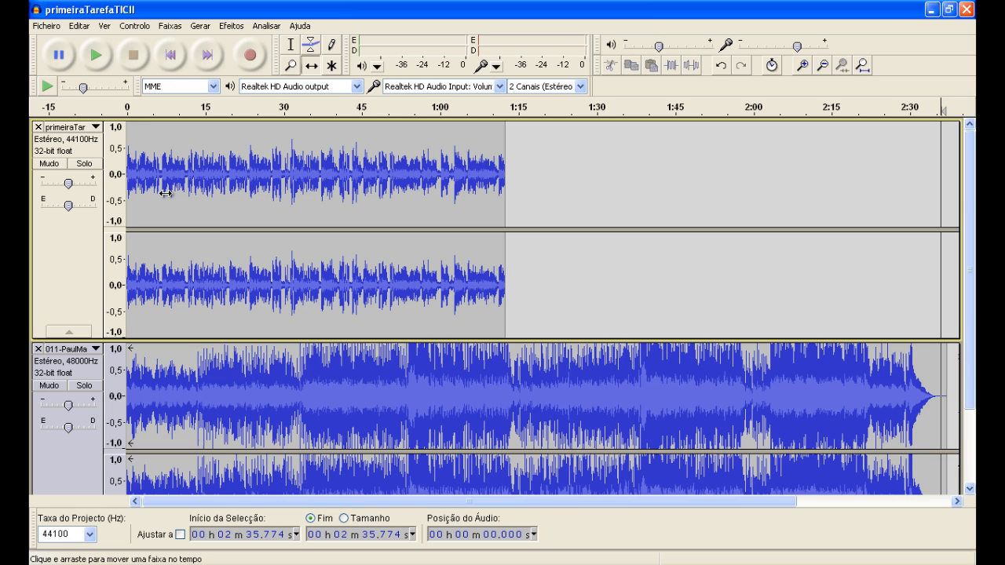
drag(165, 193, 166, 193)
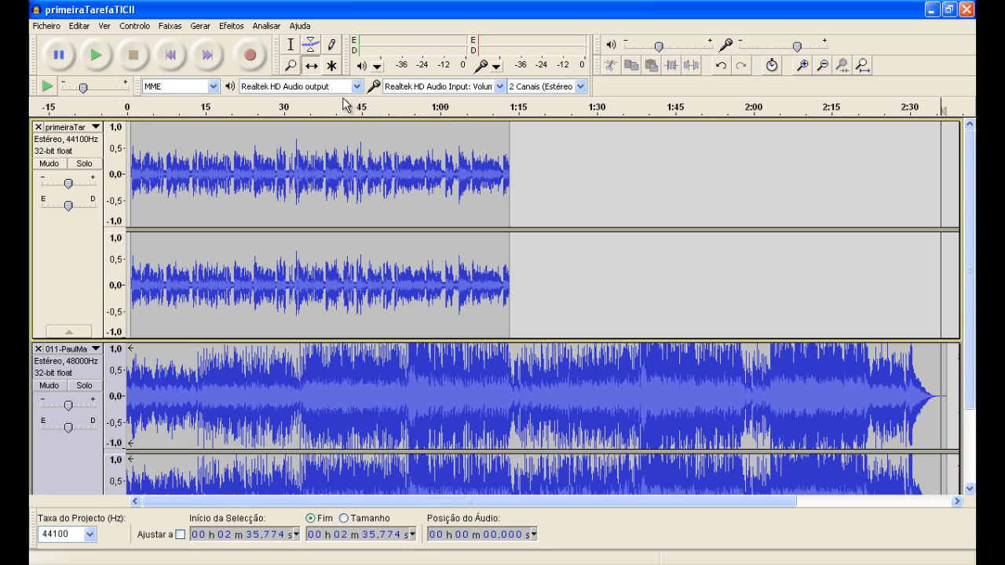
Step: Delete the music track's audio from about 1:14 to its end, just past the end of the primeiraTarefaTICII track
click(292, 45)
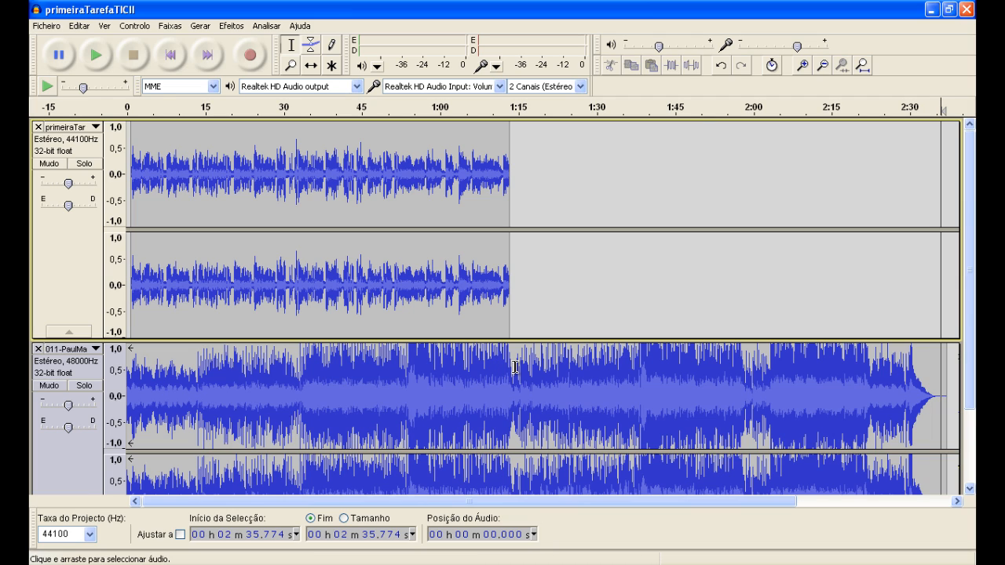
drag(516, 367, 555, 368)
drag(675, 369, 974, 397)
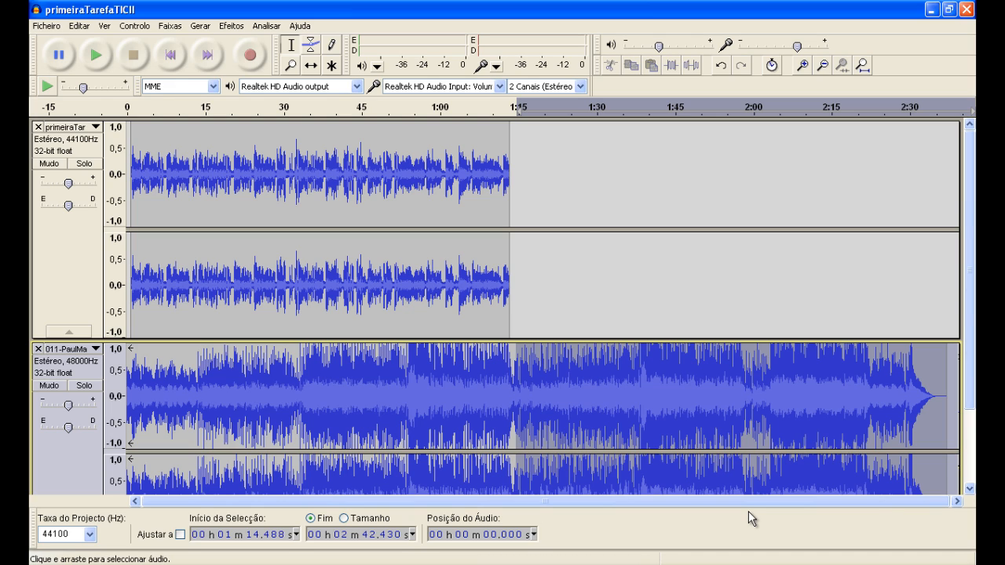
key(Delete)
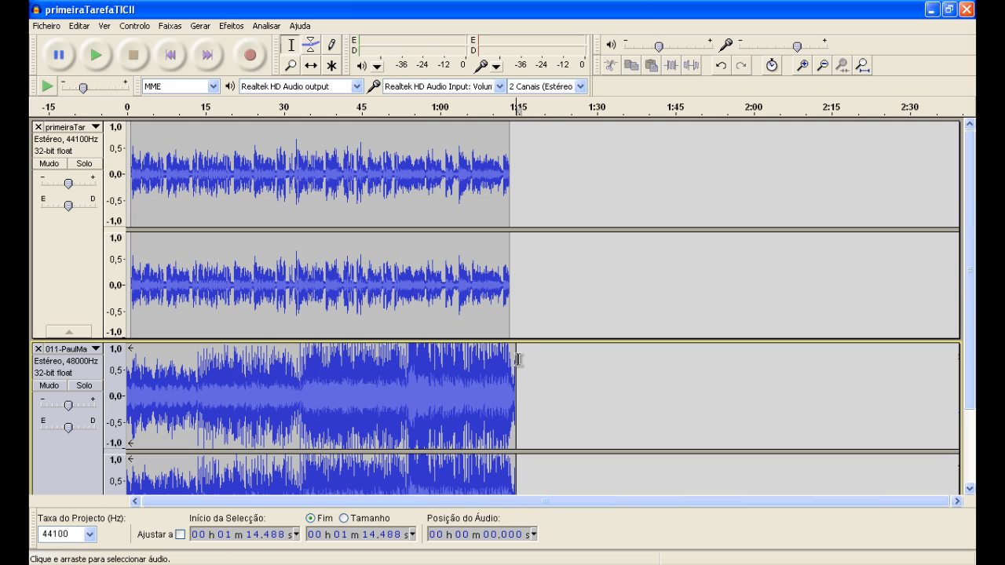
drag(526, 352, 576, 326)
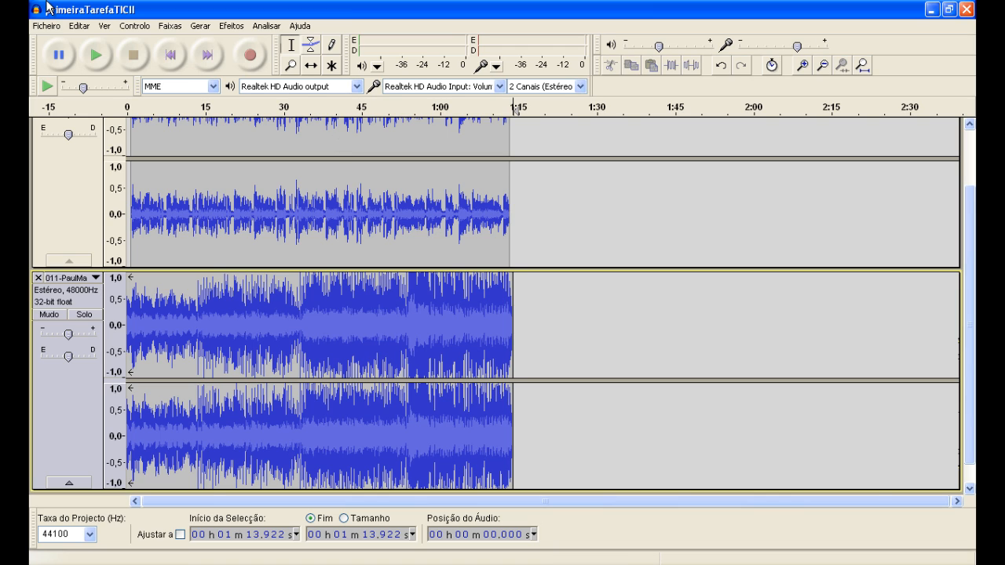
Step: Export the project as an MP3 named segundaTarefaTICII_2.mp3 in the TICII folder, accepting the mixdown to two stereo channels
click(48, 26)
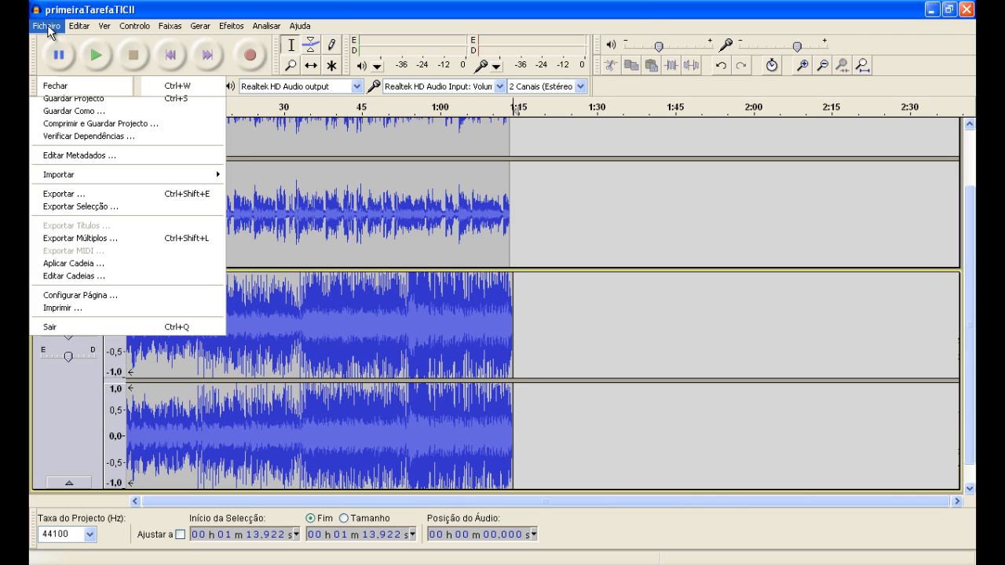
click(48, 28)
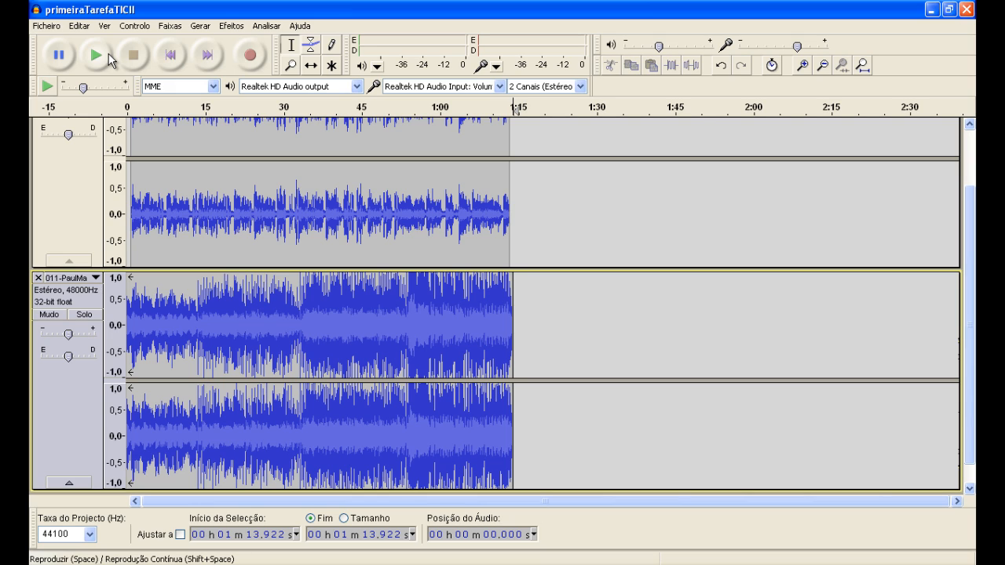
click(50, 27)
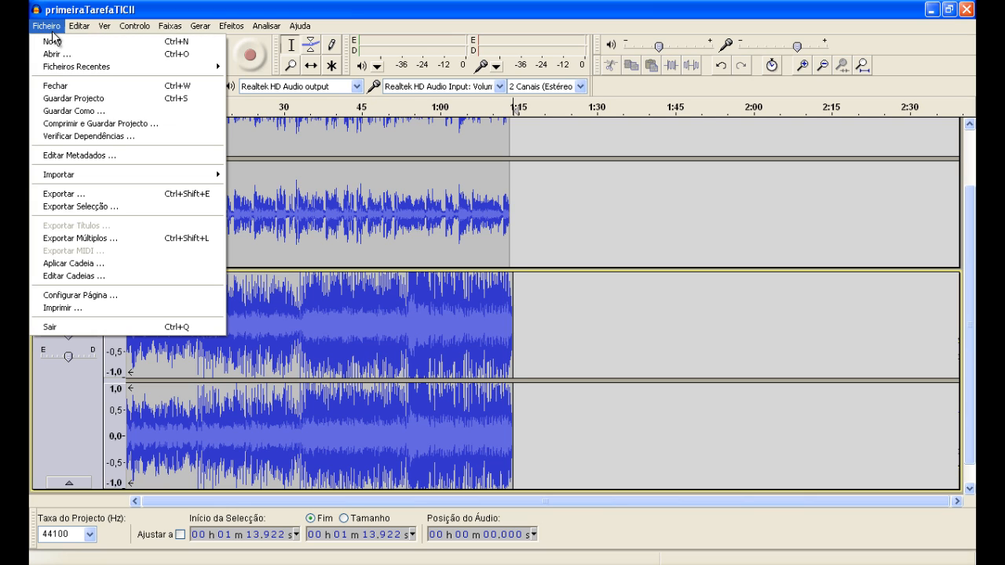
click(105, 191)
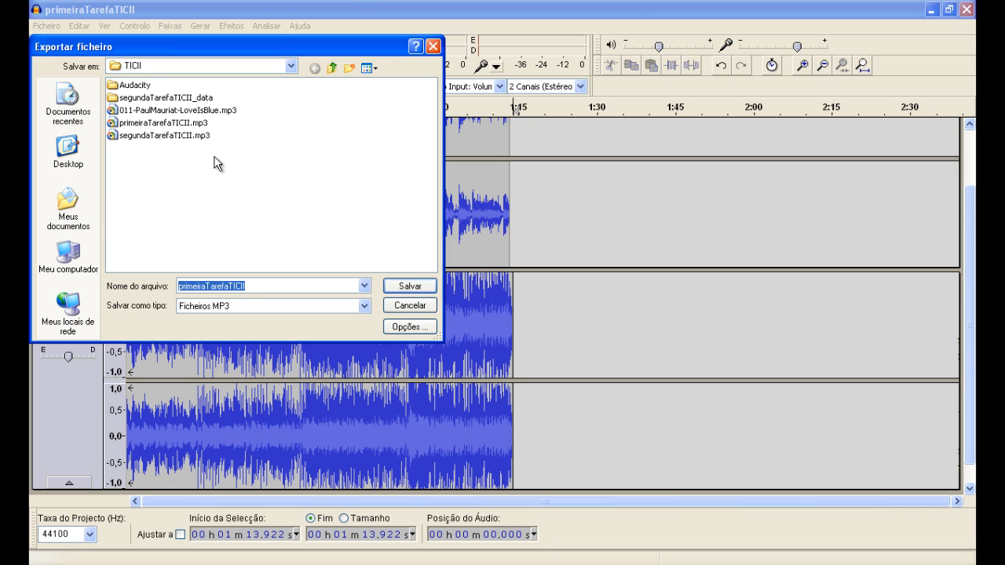
click(201, 134)
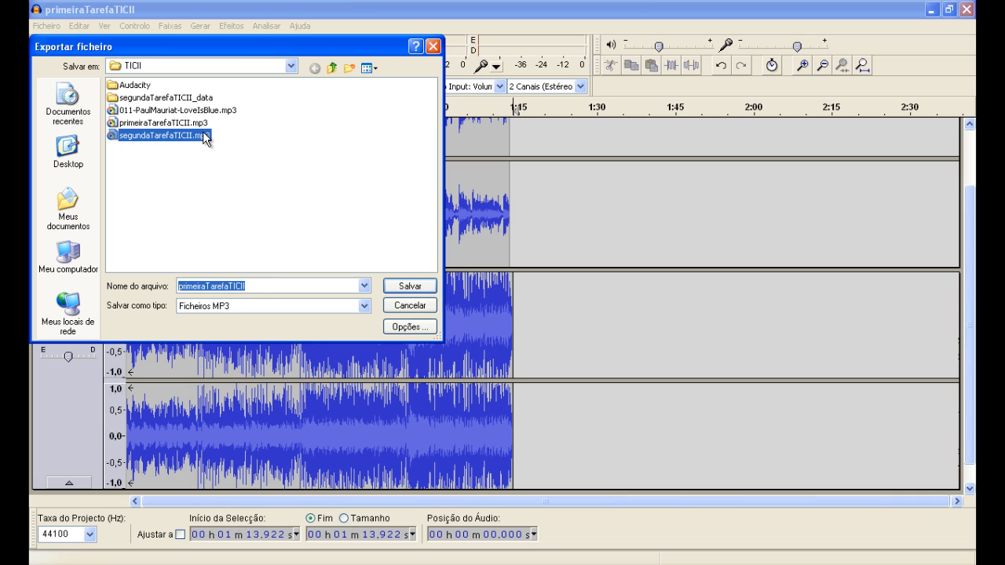
click(239, 270)
click(242, 284)
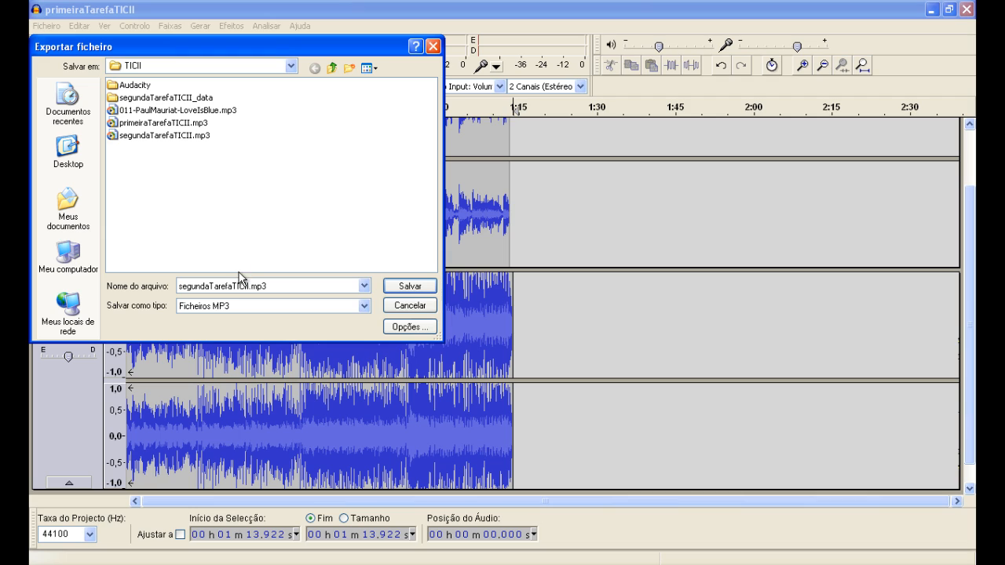
text(_2)
key(Return)
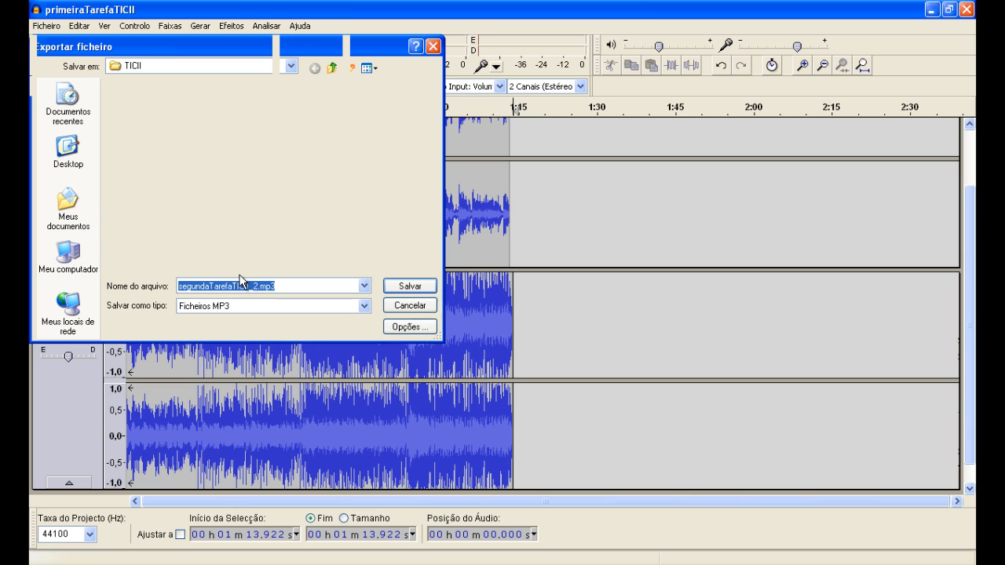
key(Return)
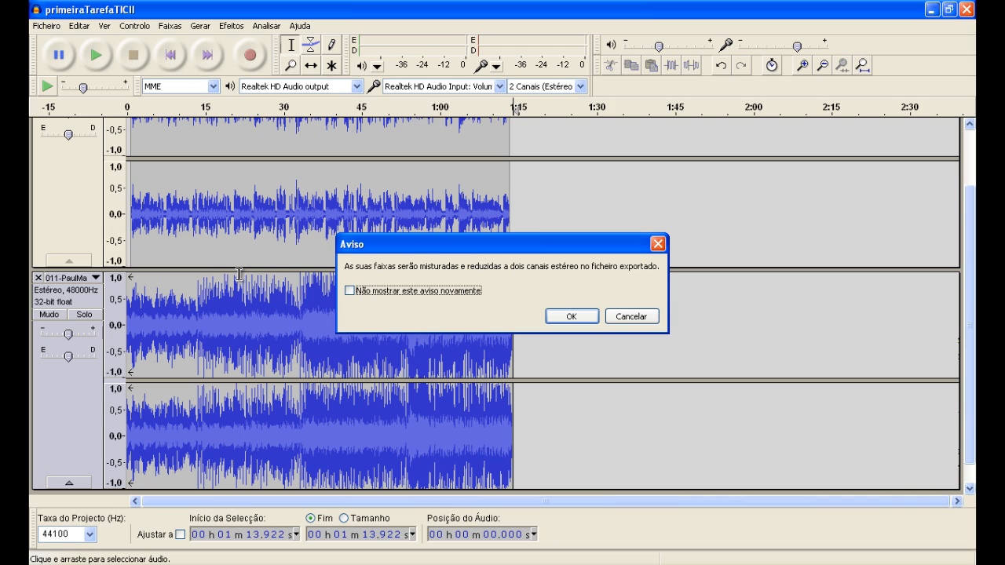
key(Return)
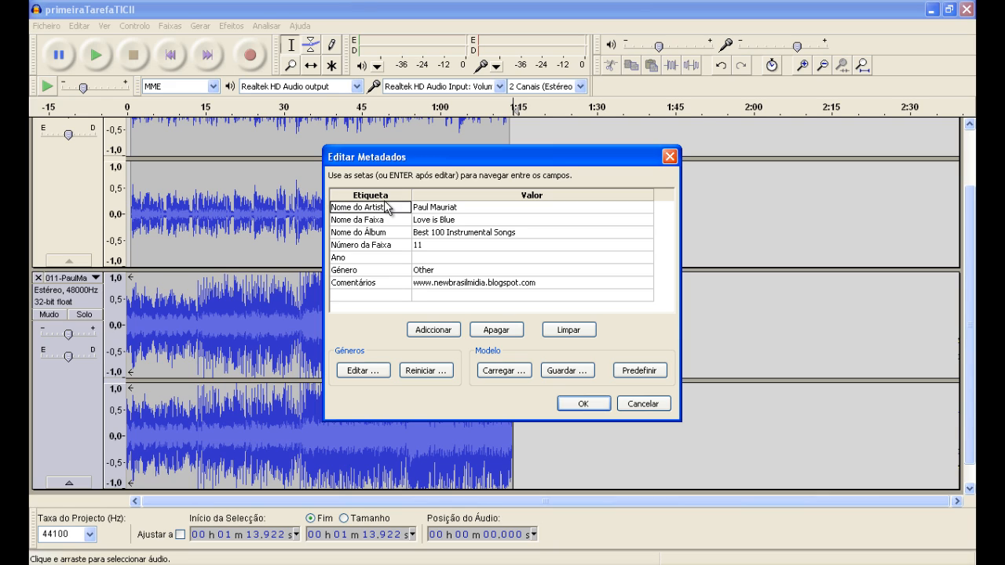
Step: Replace the artist name in the export metadata with the author's full name
click(424, 207)
click(424, 208)
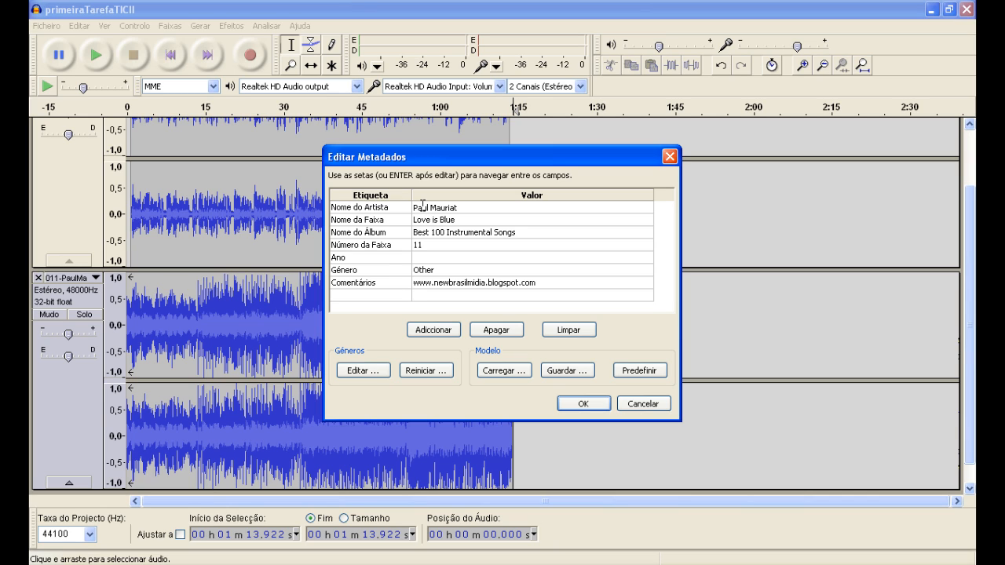
key(ctrl+shift+Right)
key(ctrl+shift+Right)
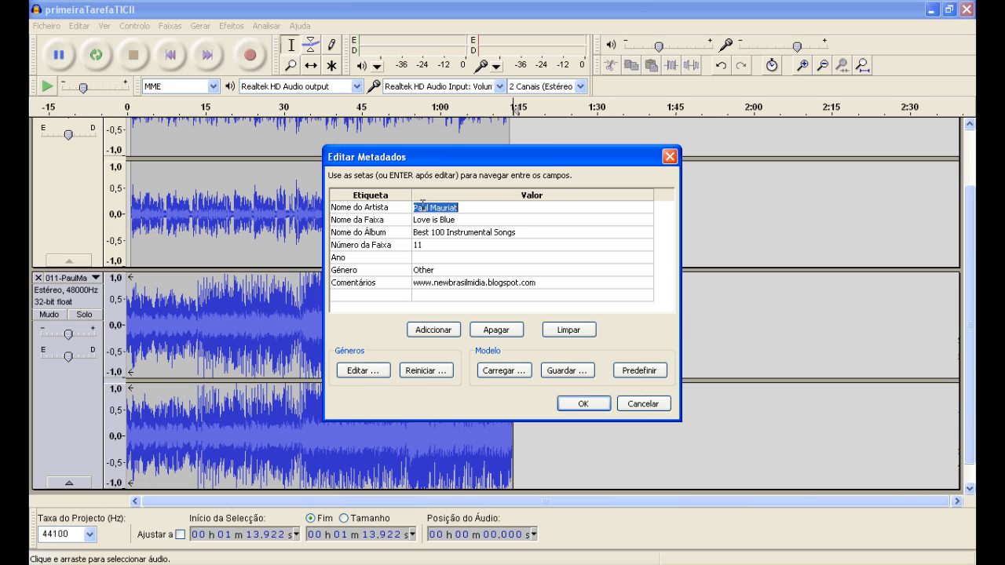
text(Vi)
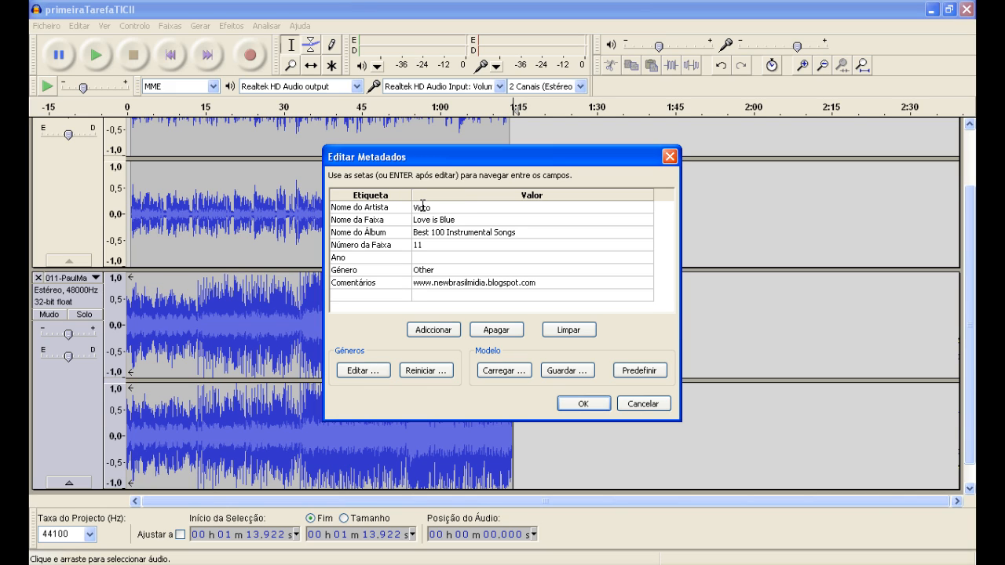
text(ctor Stroele)
key(Return)
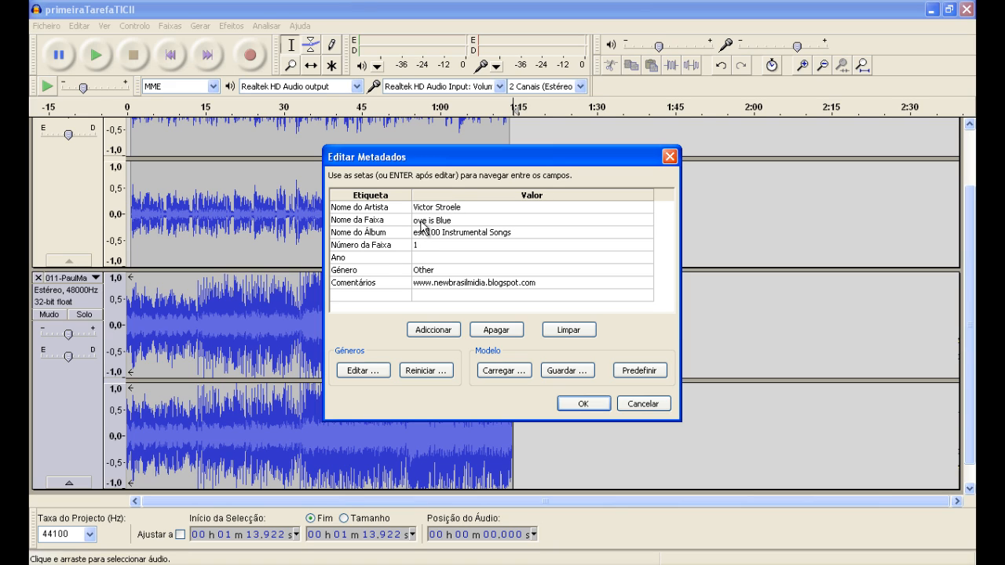
Step: Clear the track name and the album name in the export metadata
key(ctrl+shift+Right)
key(ctrl+shift+Right)
key(ctrl+shift+Right)
key(Delete)
click(423, 233)
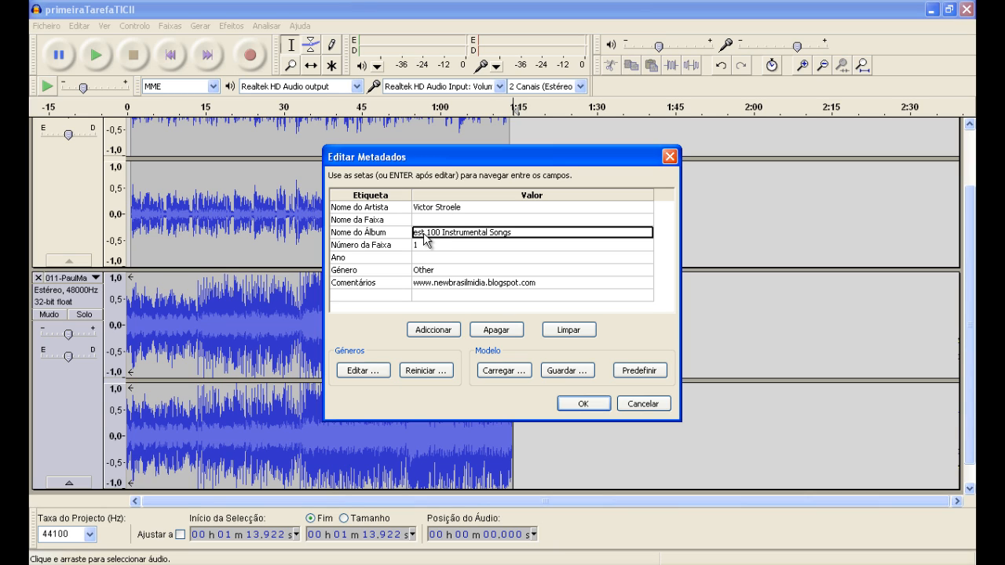
click(425, 234)
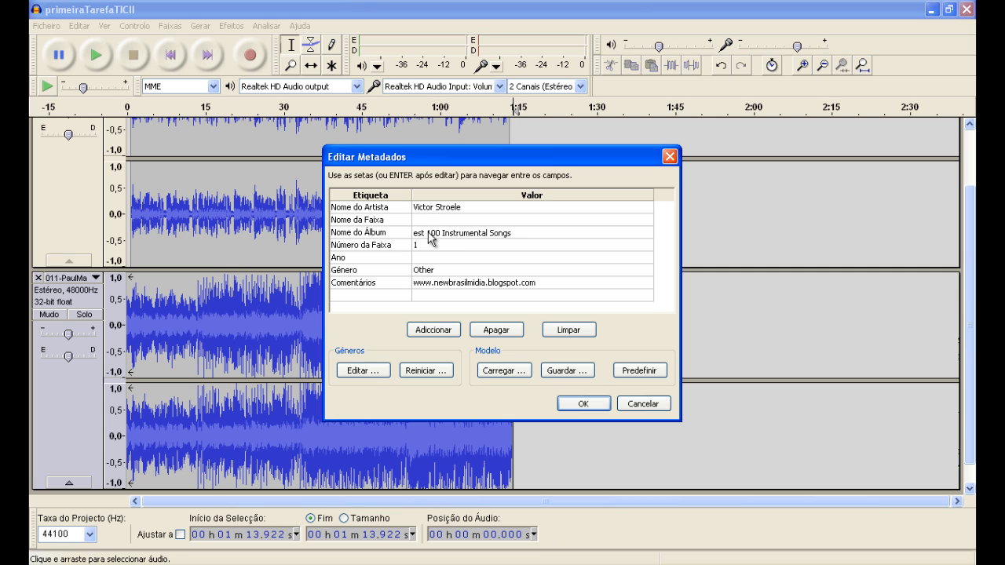
key(ctrl+shift+Right)
key(ctrl+shift+Right)
key(ctrl+shift+Right)
key(ctrl+shift+Right)
key(Delete)
Step: Clear the track number in the export metadata
click(424, 244)
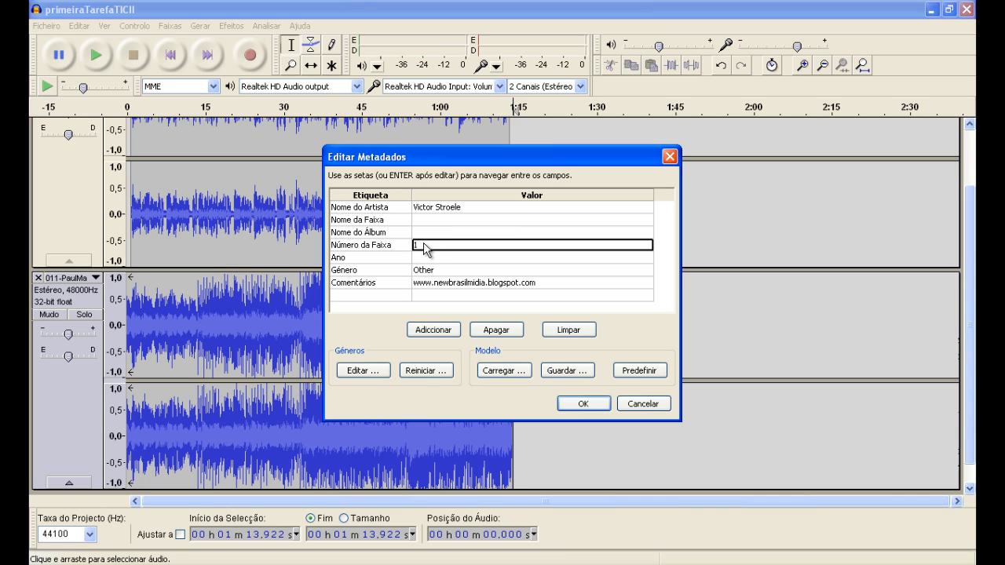
click(423, 244)
key(Delete)
text(1)
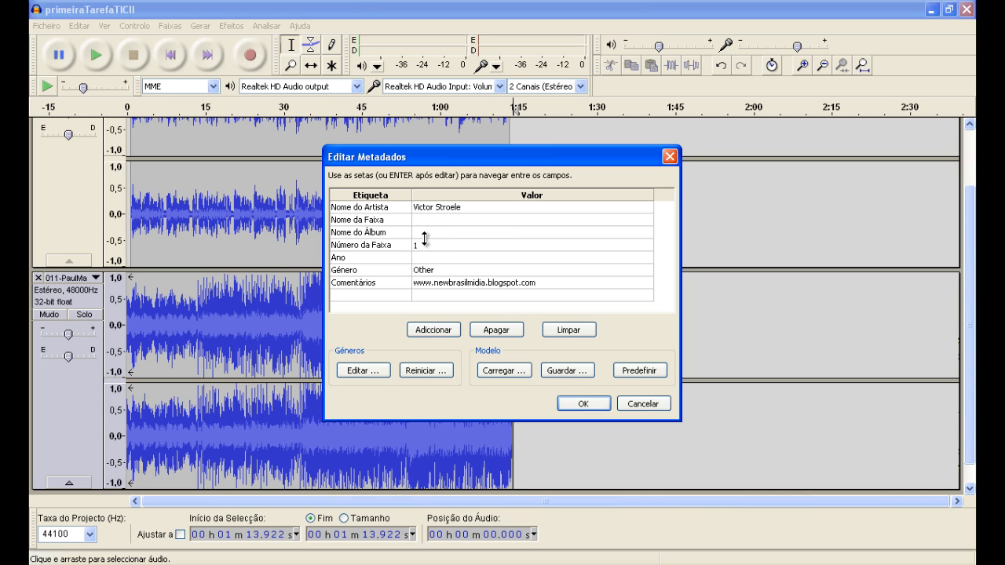
key(BackSpace)
Step: Clear the comments value in the metadata and accept the edited tags to complete the MP3 export
click(432, 290)
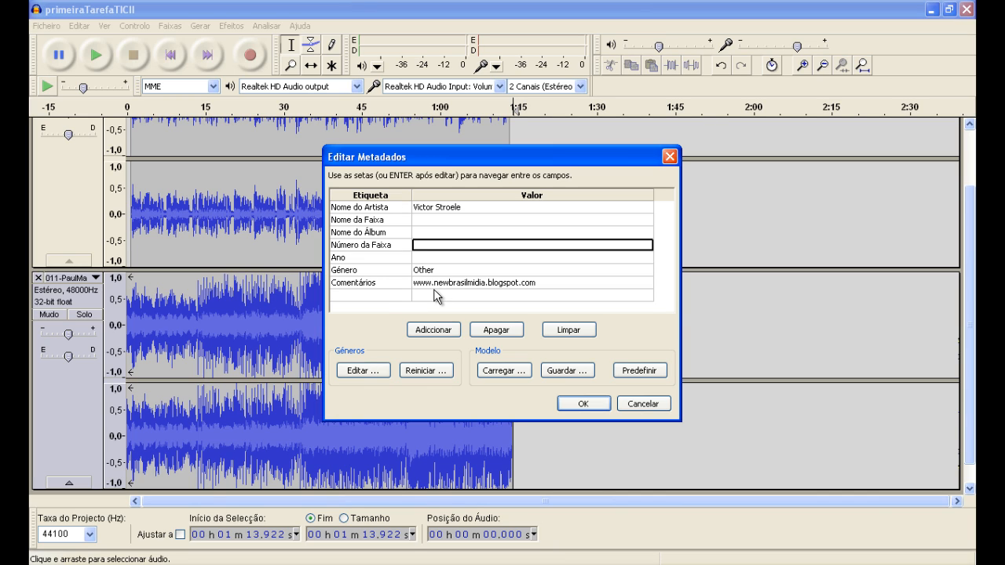
click(433, 287)
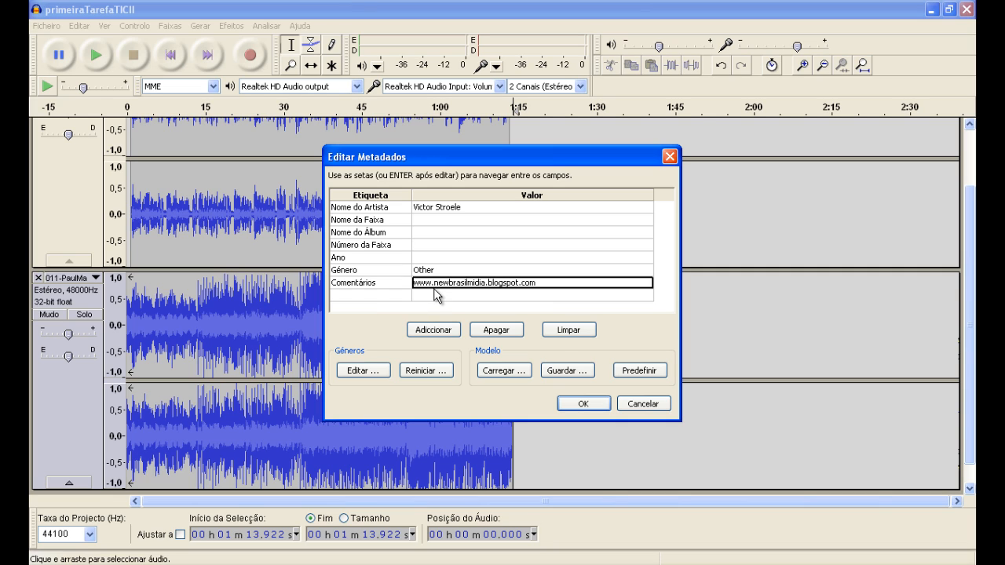
key(Delete)
key(ctrl+z)
key(Escape)
click(424, 287)
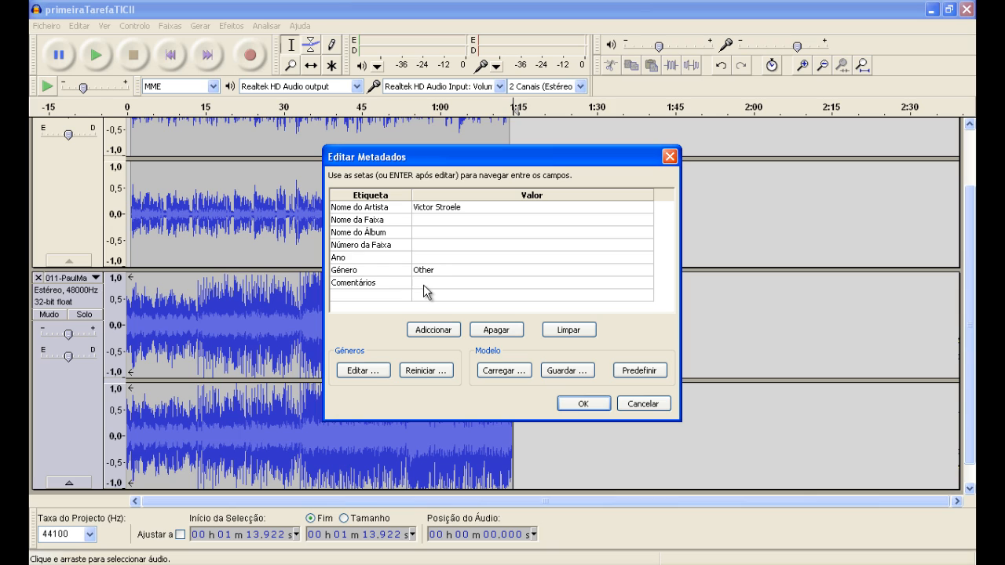
key(Delete)
click(574, 409)
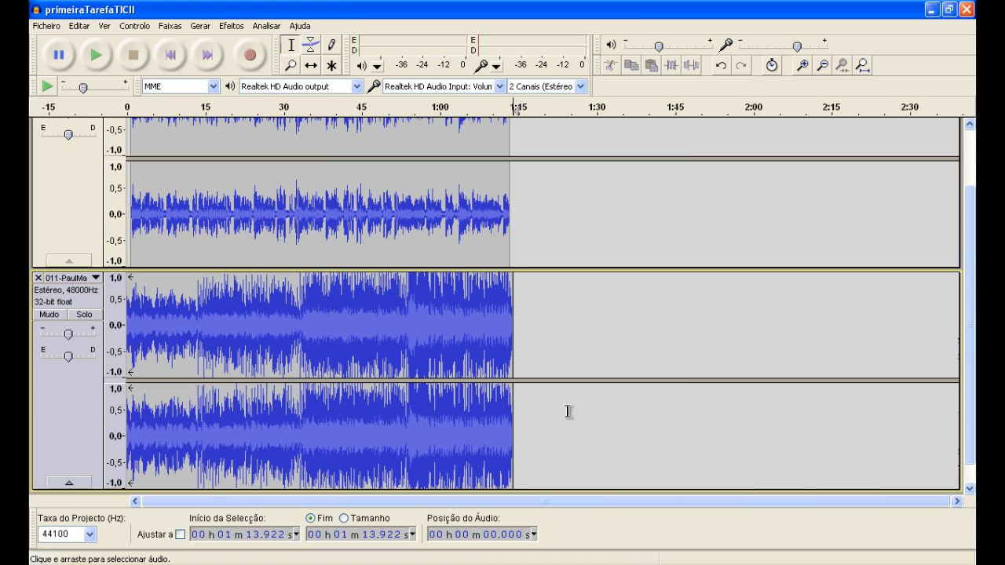